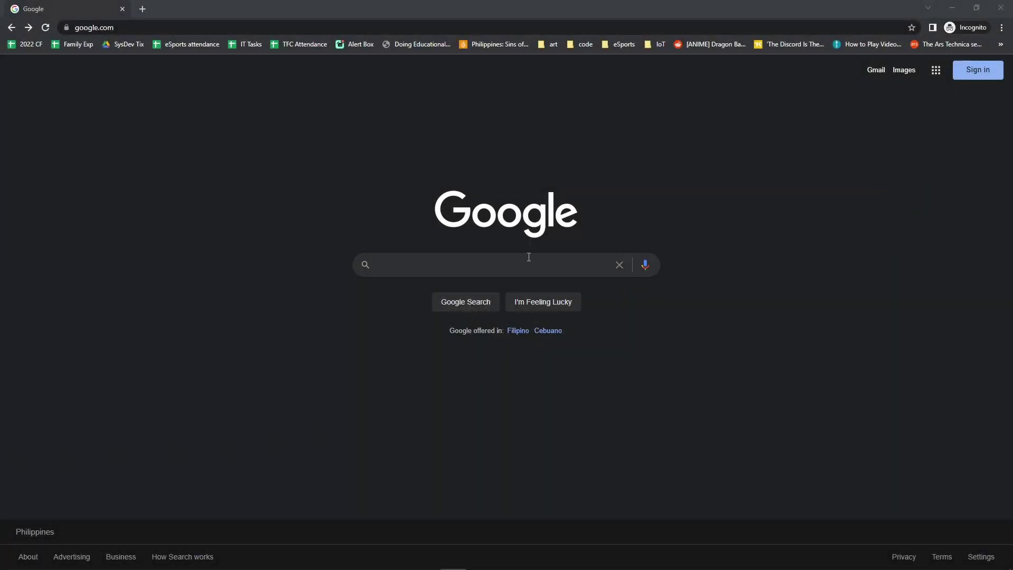
pyautogui.write('kuriim')
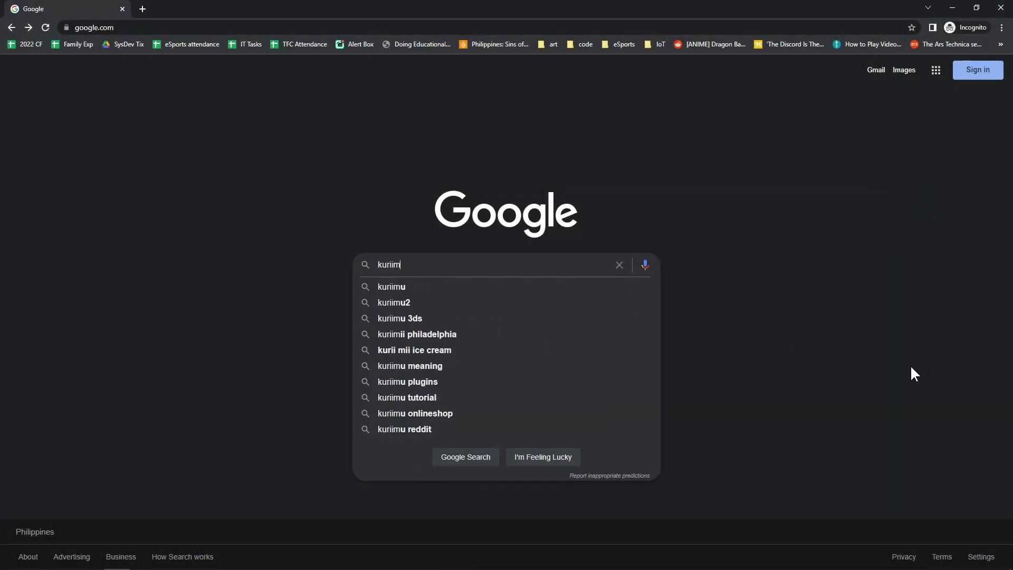
pyautogui.write('u2')
# Step: Search Google for 'kuriimu2' and download Kuriimu2_v1.2.1_gui_win.zip from Release 1.2.1
pyautogui.press('Return')
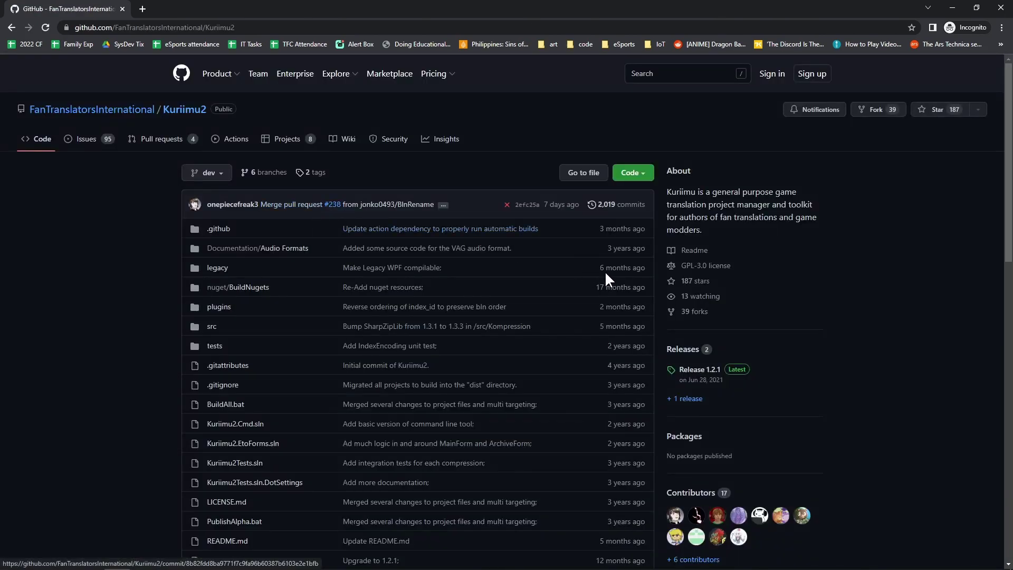
pyautogui.click(700, 369)
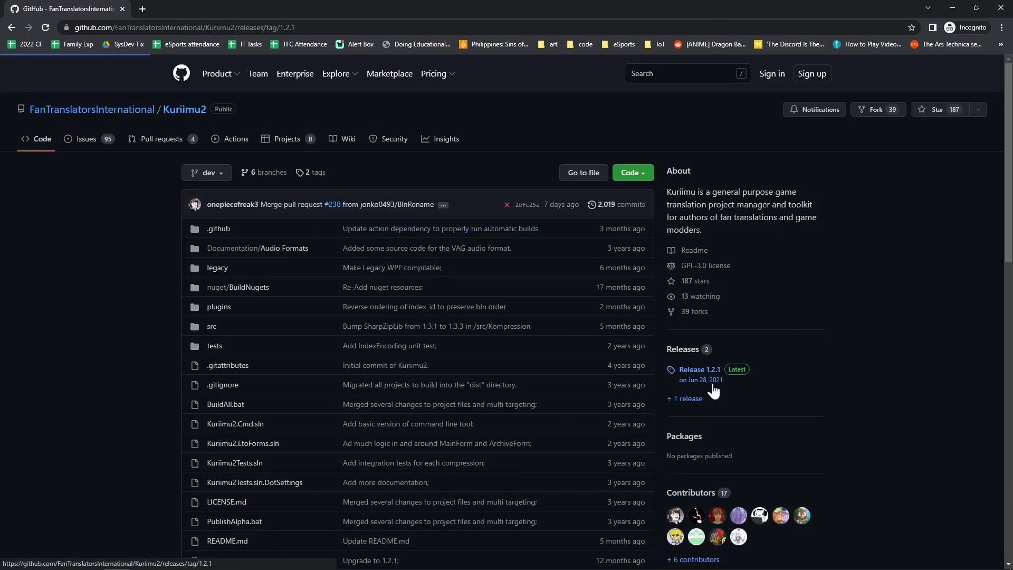
pyautogui.scroll(-5, 715, 391)
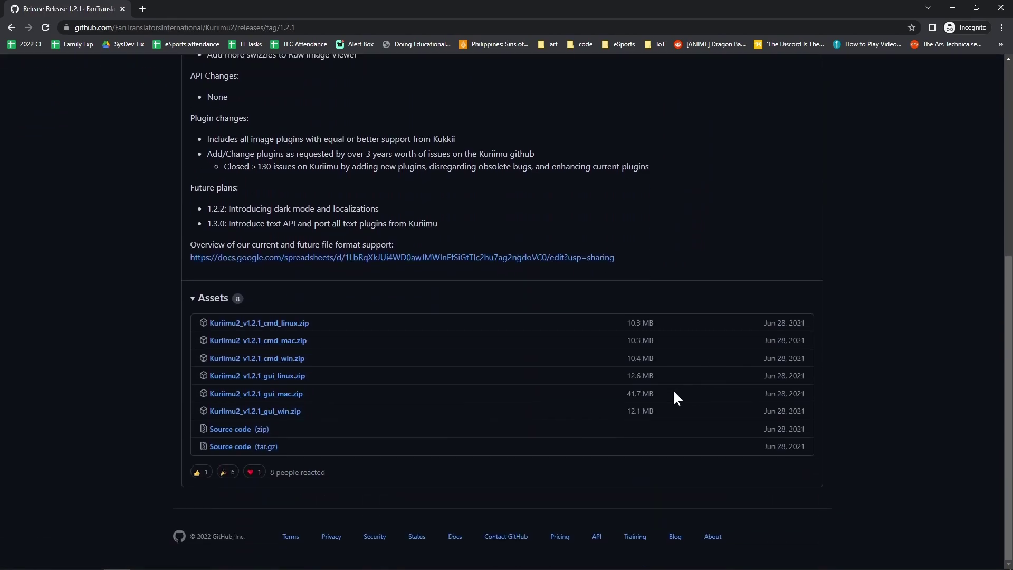
pyautogui.click(292, 415)
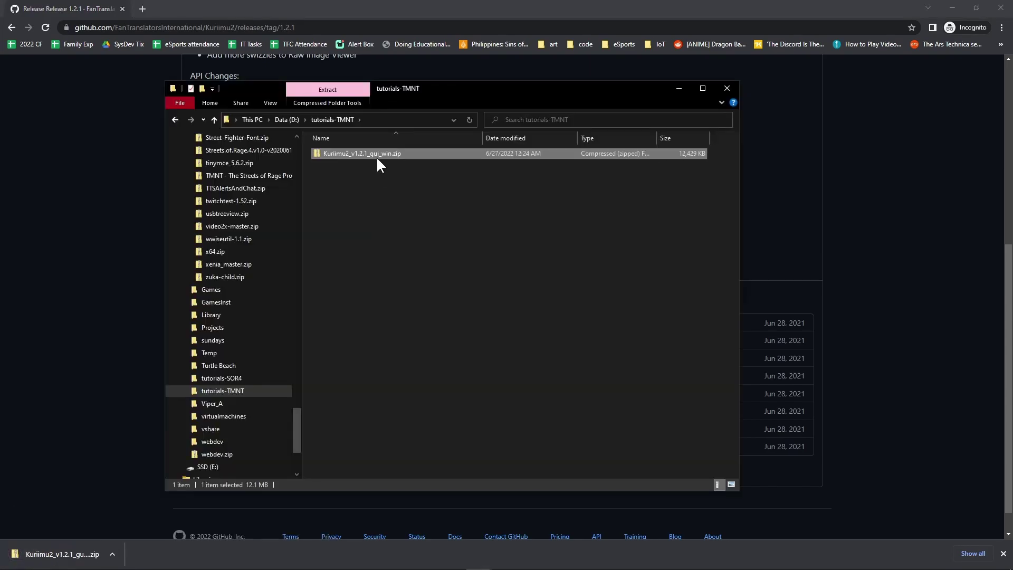
# Step: Extract the Kuriimu2 zip into tutorials-TMNT with 7-Zip and launch Kuriimu2.exe
pyautogui.rightClick(378, 163)
pyautogui.moveTo(403, 214)
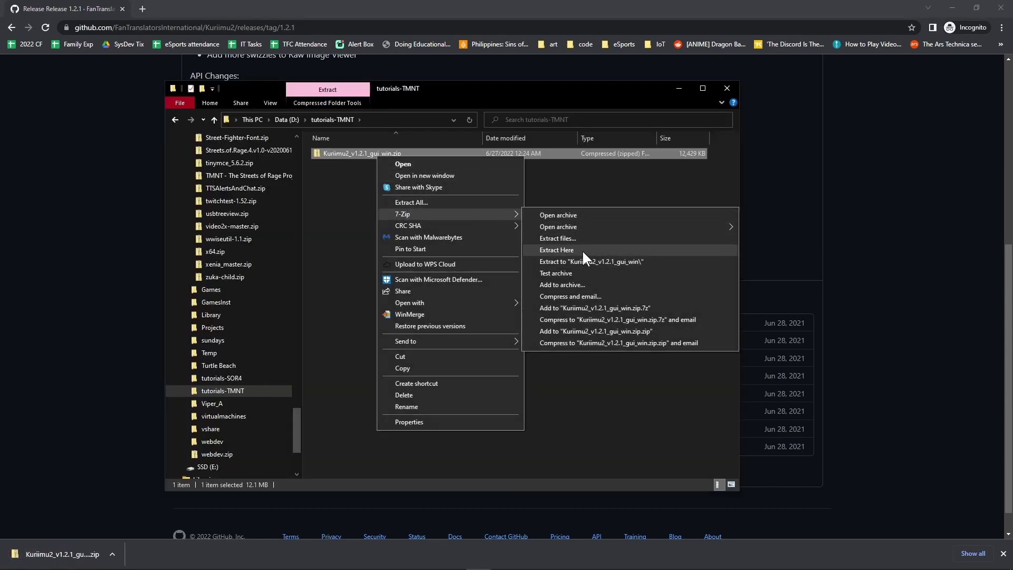
pyautogui.click(582, 252)
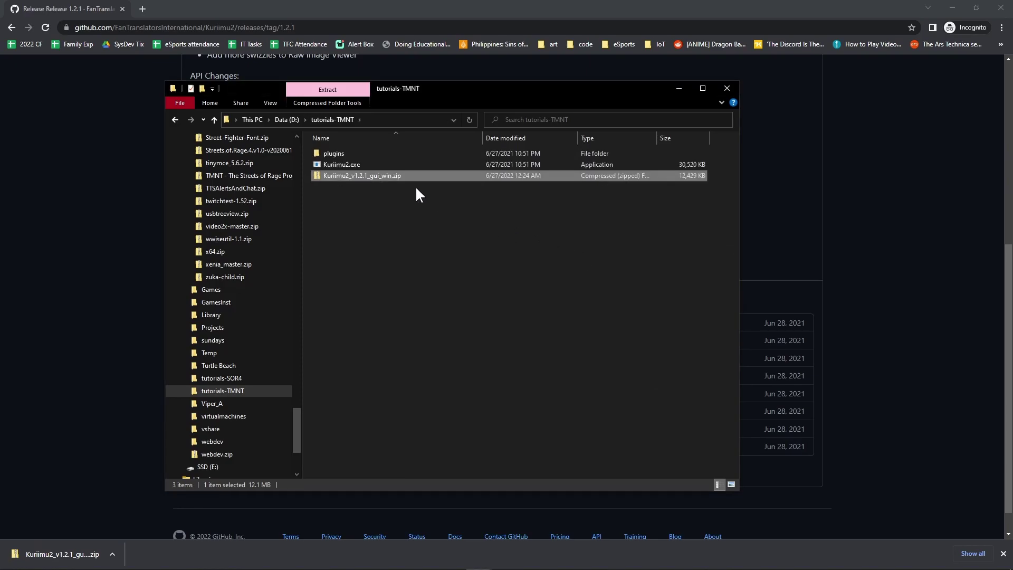
pyautogui.click(384, 167)
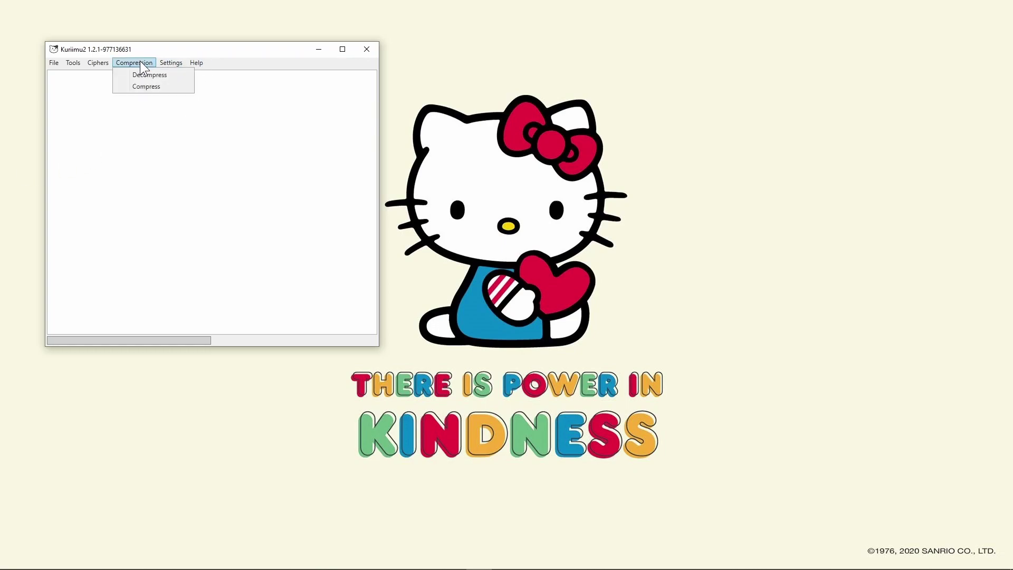
# Step: Set up Compression > Decompress with the [Built-In] Deflate method
pyautogui.click(170, 76)
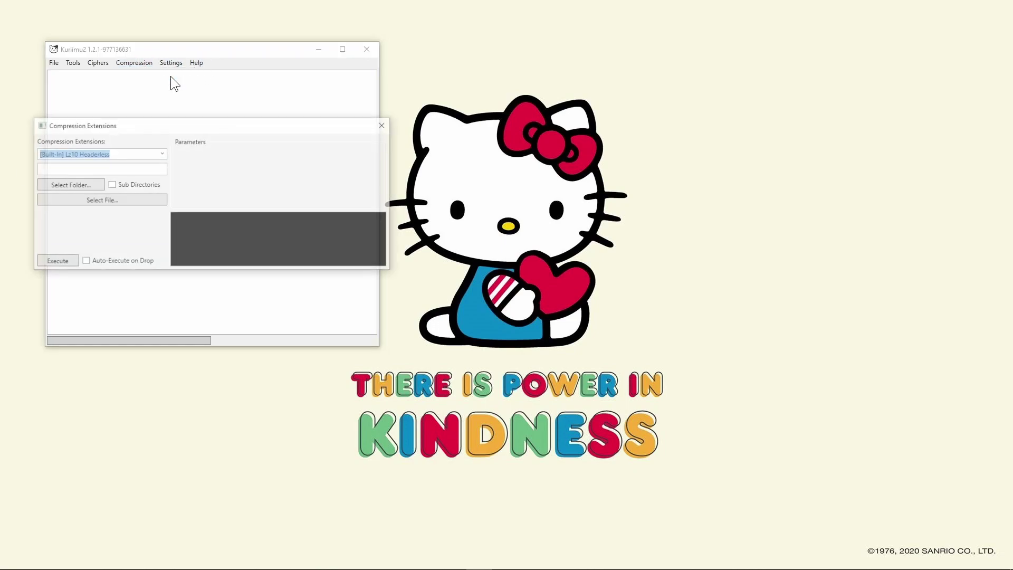
pyautogui.click(163, 153)
pyautogui.scroll(-3, 109, 271)
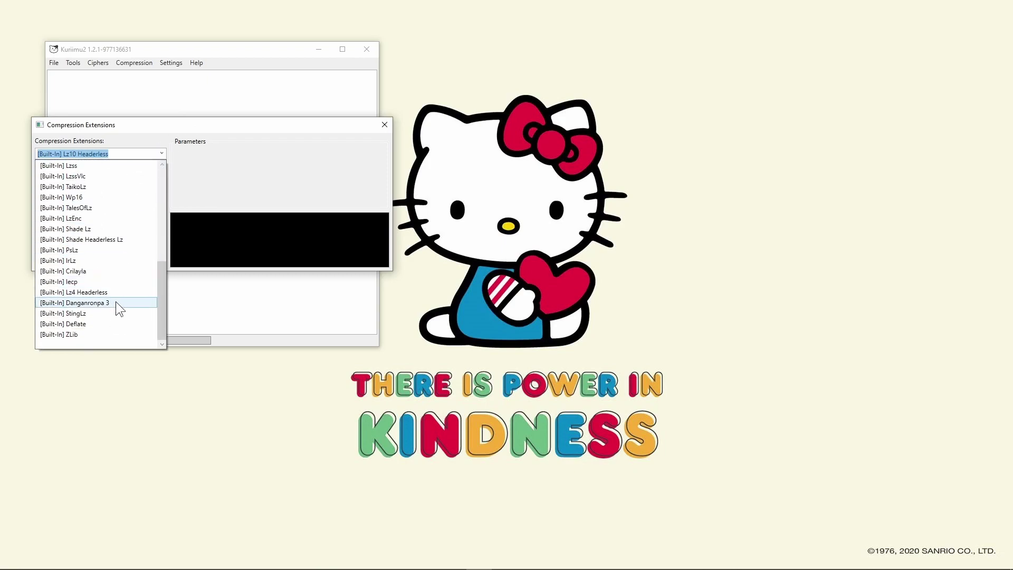
pyautogui.click(117, 324)
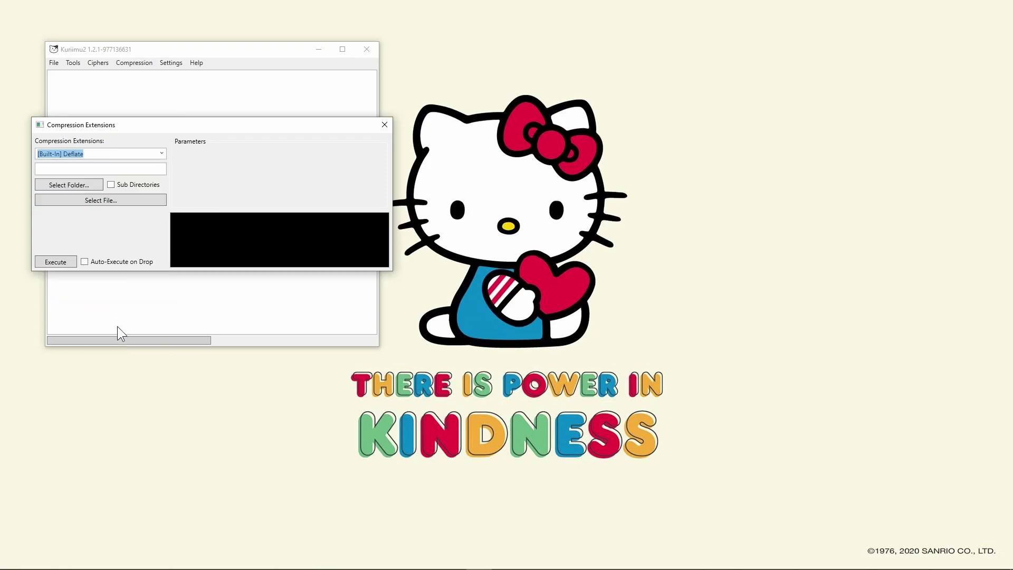
# Step: Select MainMenuTexture.zxnb under Content/2d and execute the Deflate decompression
pyautogui.click(125, 202)
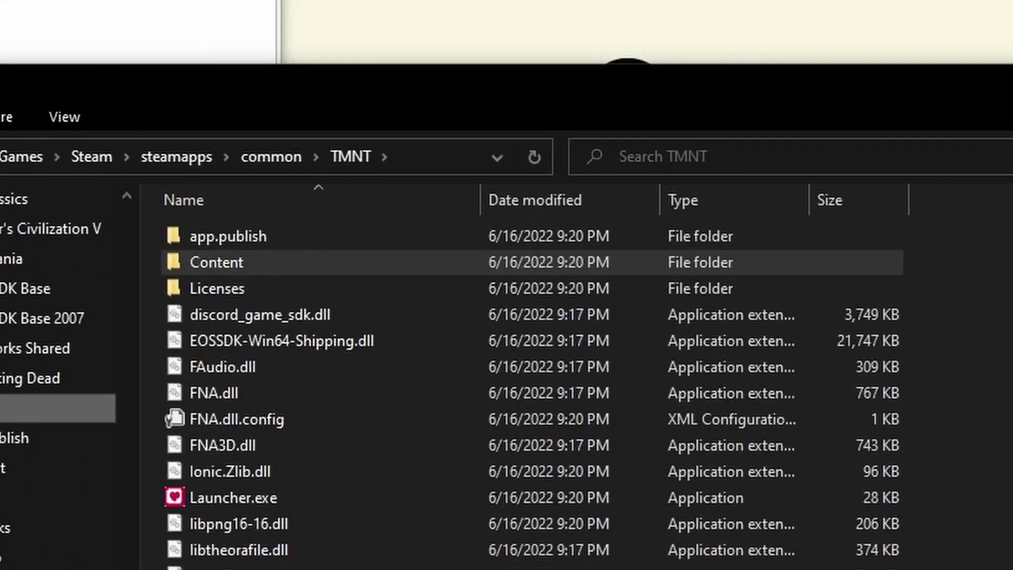
pyautogui.click(374, 265)
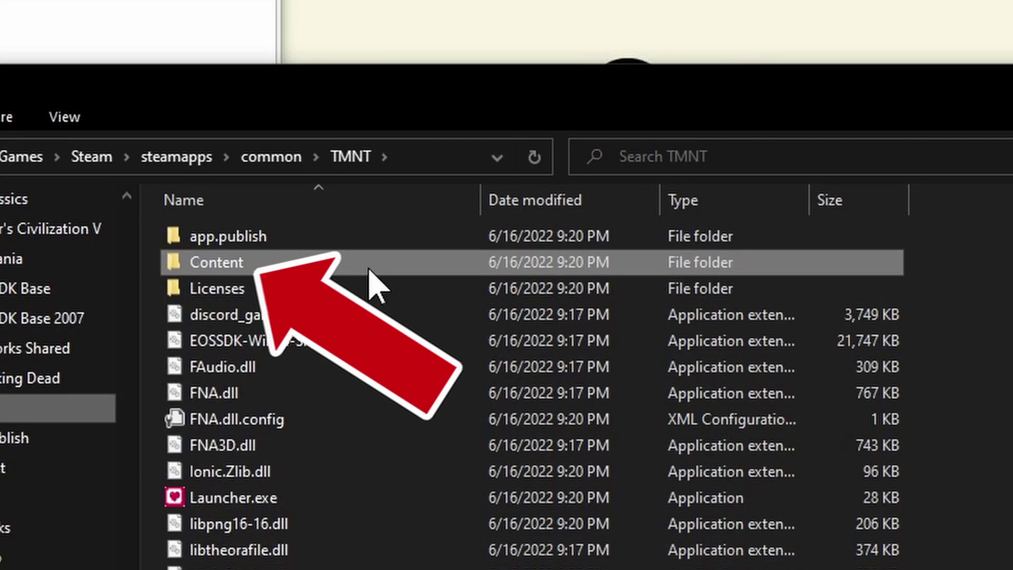
pyautogui.doubleClick(376, 269)
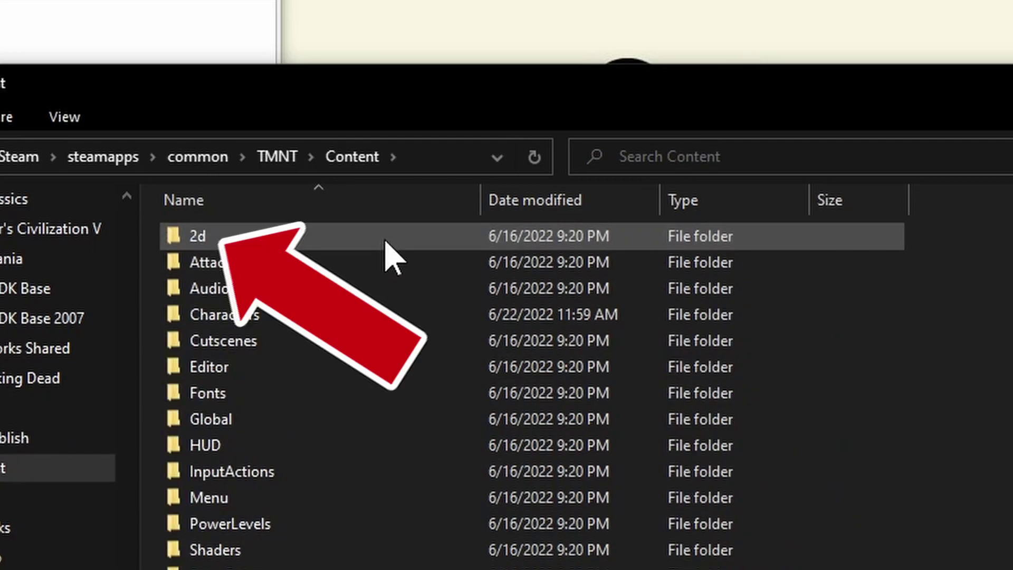
pyautogui.click(388, 238)
pyautogui.doubleClick(392, 242)
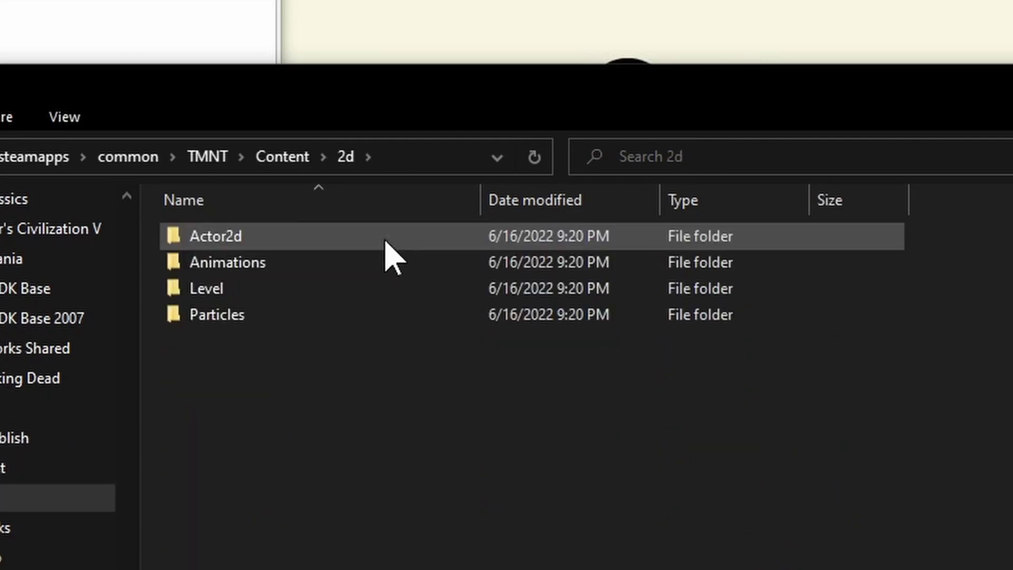
pyautogui.click(380, 269)
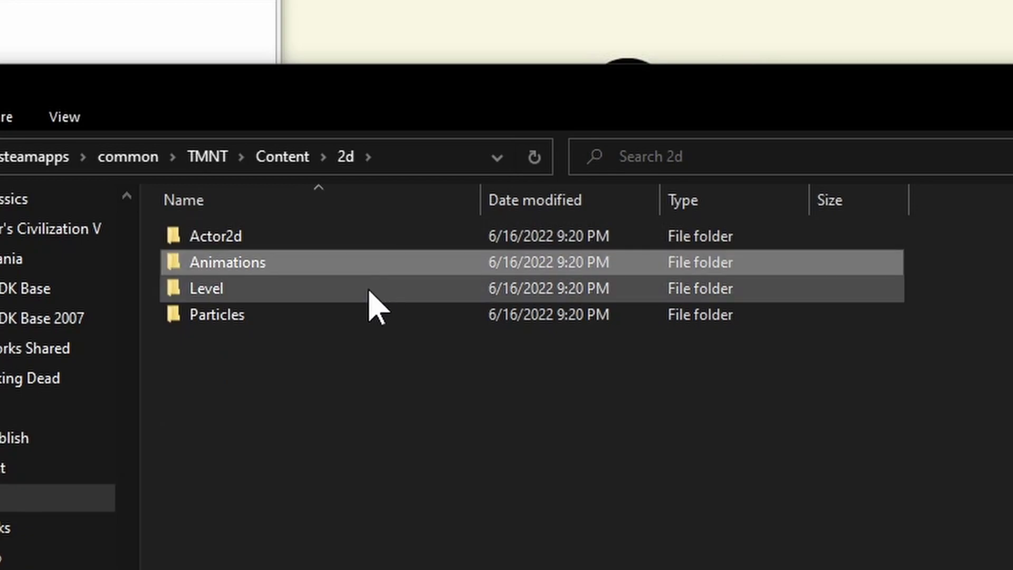
pyautogui.click(374, 301)
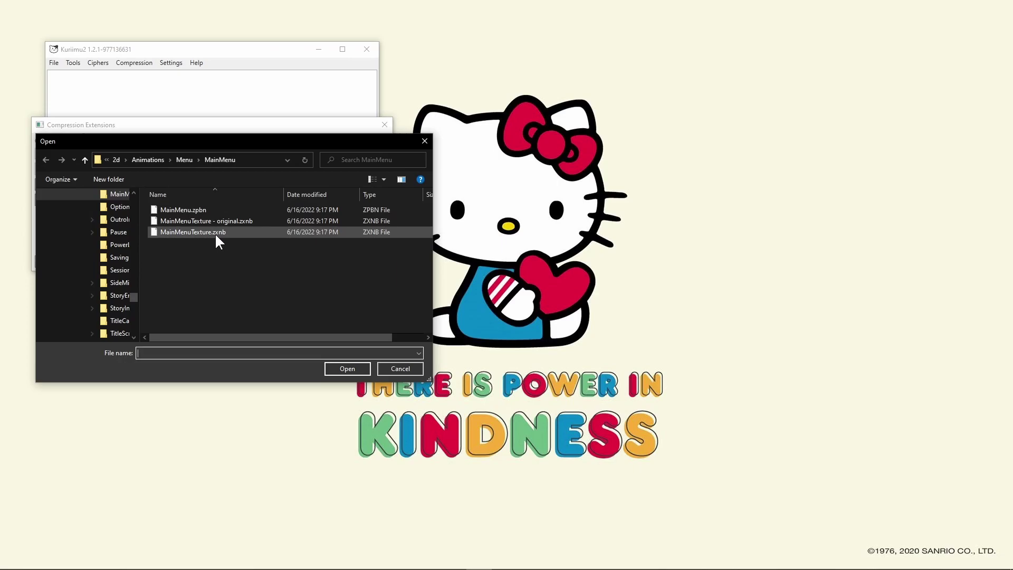
pyautogui.click(215, 233)
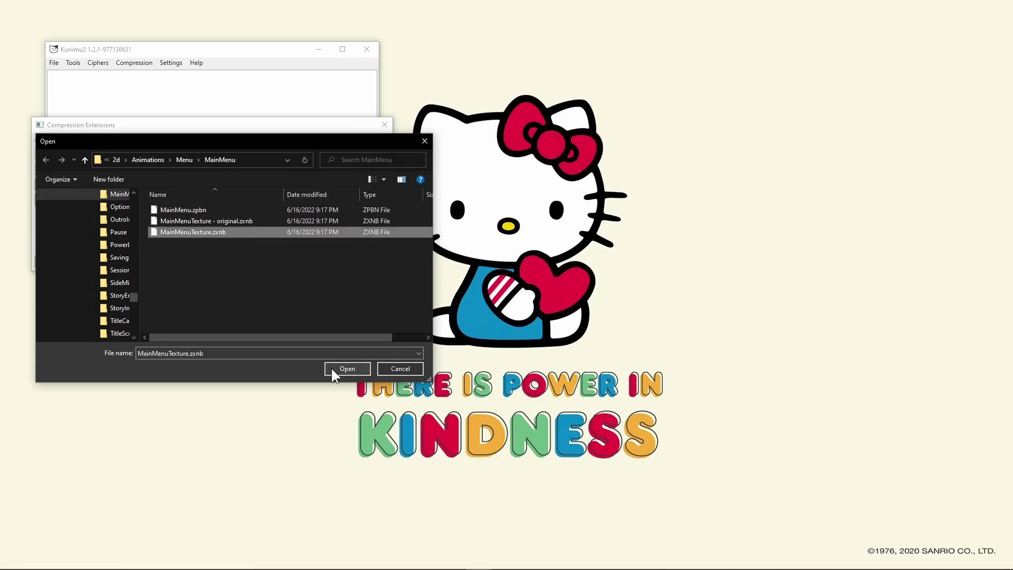
pyautogui.click(347, 369)
pyautogui.click(61, 261)
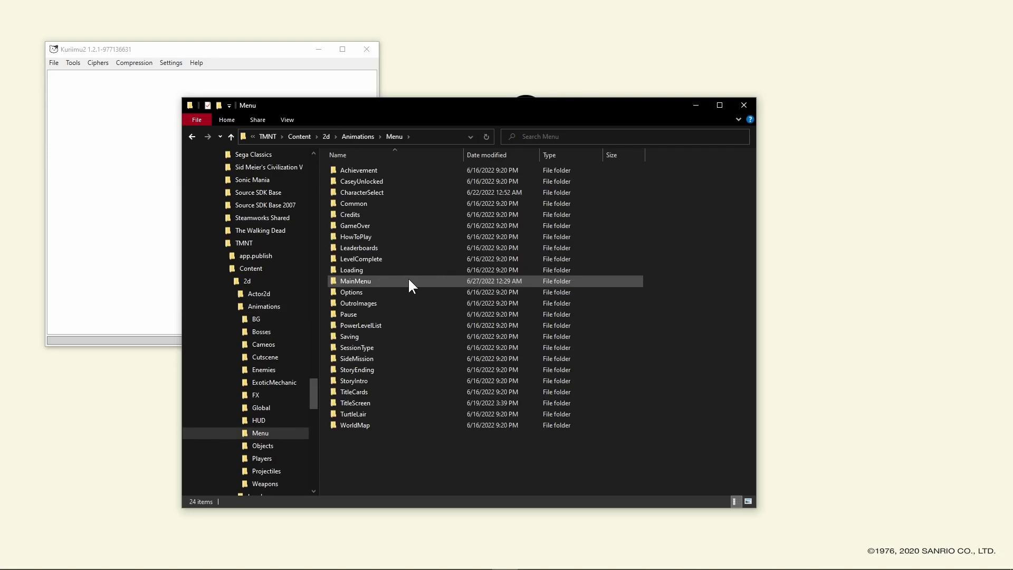
# Step: Load MainMenuTexture.zxnb.out into Kuriimu2 and start a PNG export of the 1596×1705 texture
pyautogui.doubleClick(408, 279)
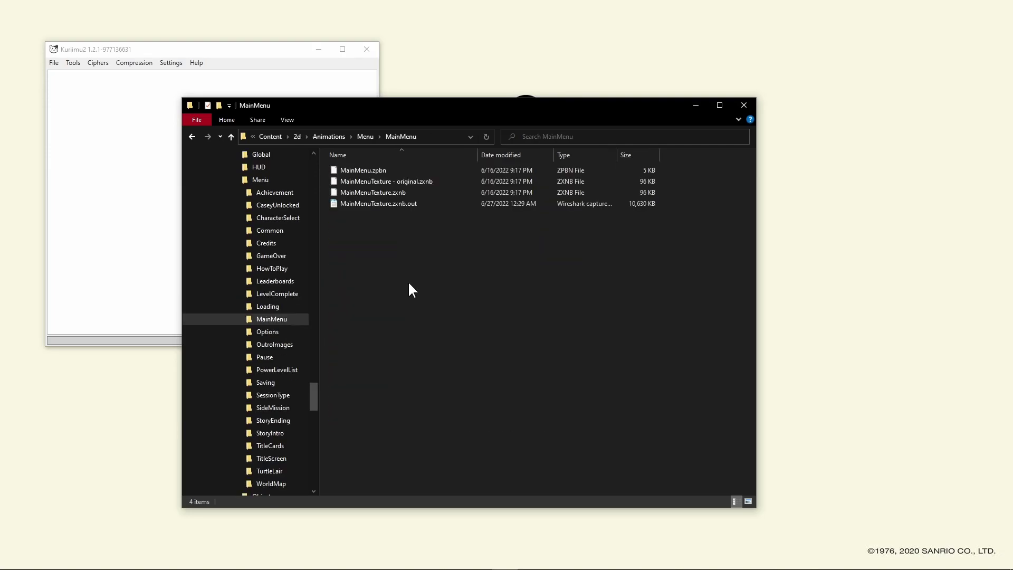
pyautogui.moveTo(391, 204); pyautogui.dragTo(144, 187)
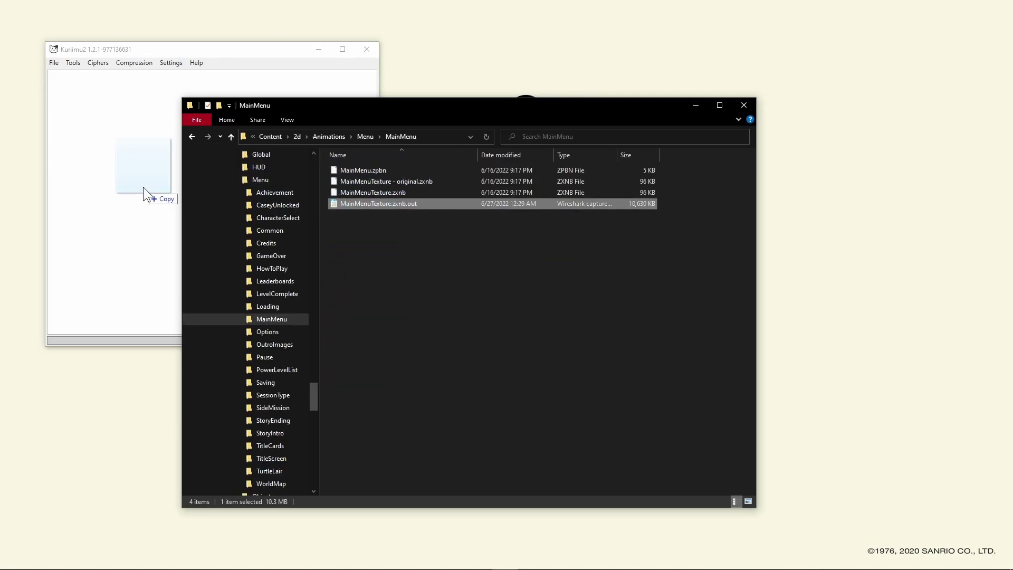
pyautogui.click(237, 58)
pyautogui.moveTo(210, 268); pyautogui.dragTo(51, 242)
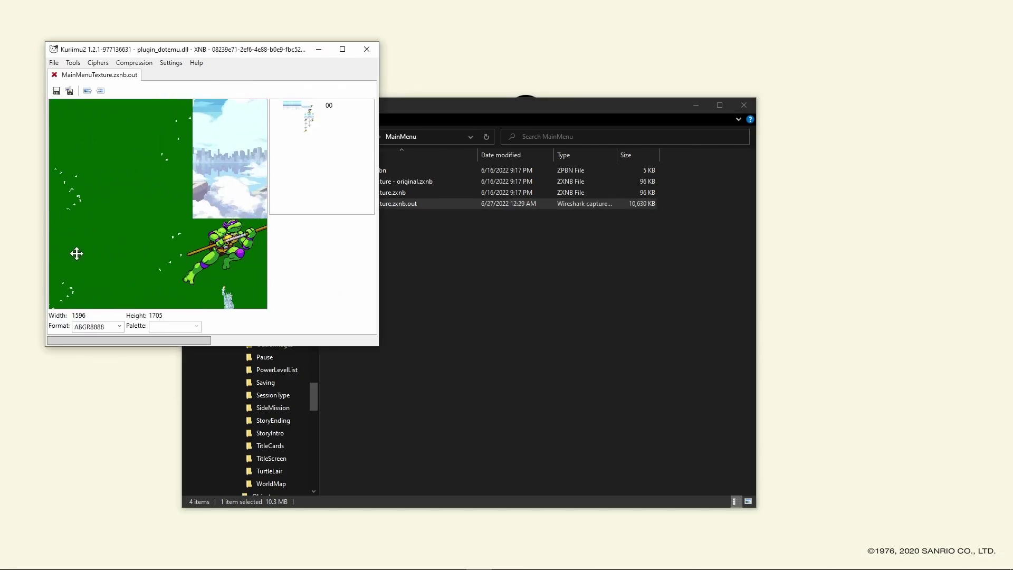
pyautogui.scroll(-5, 148, 249)
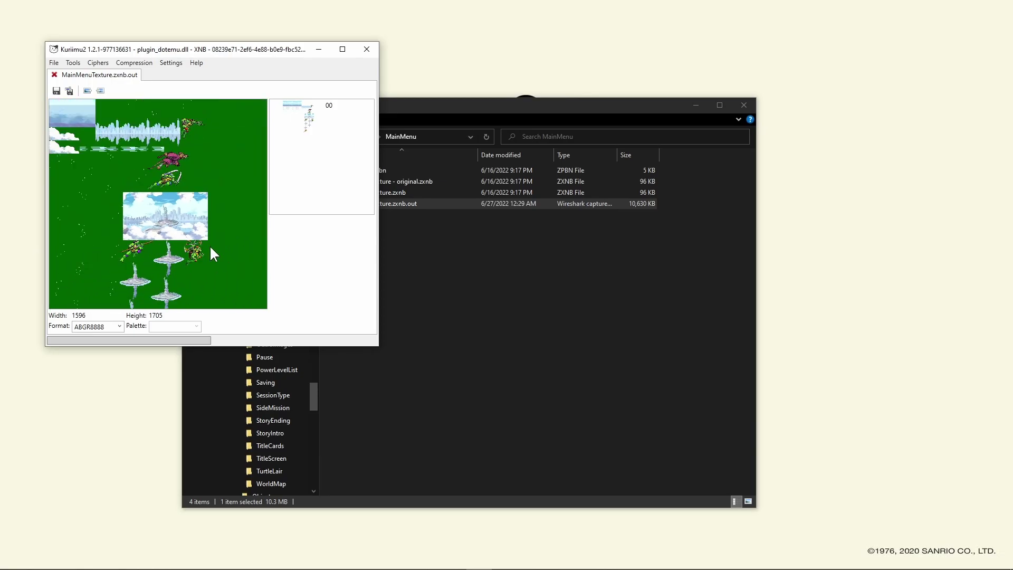
pyautogui.click(91, 93)
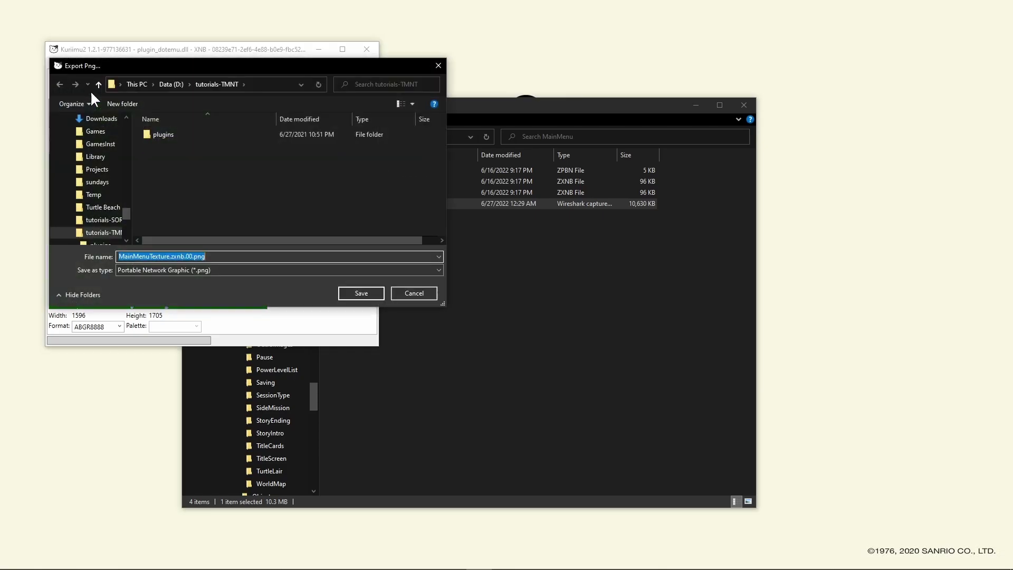
# Step: Save the PNG export, then paint magenta over the turtle and Splinter sprites
pyautogui.click(361, 293)
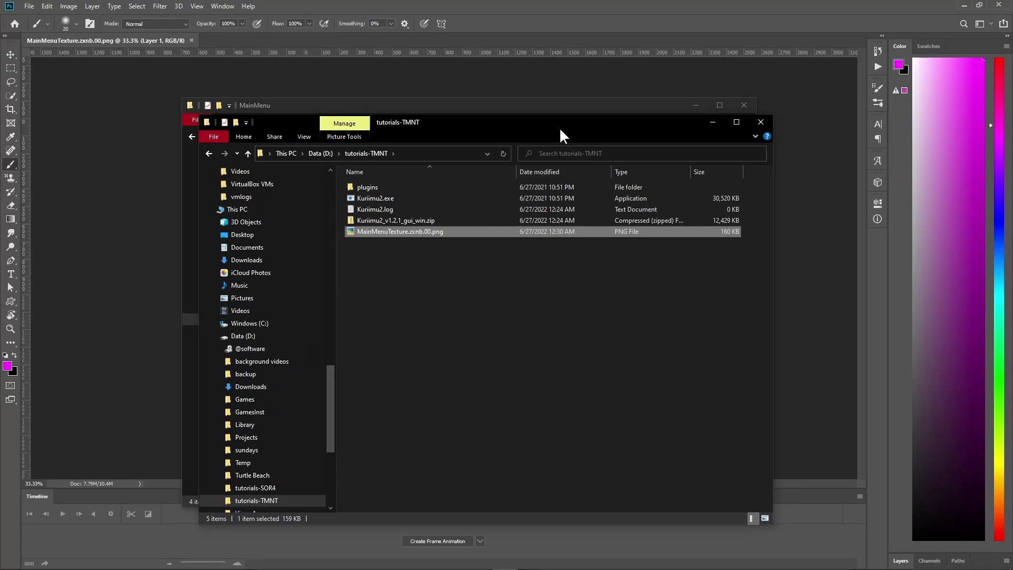
pyautogui.click(581, 18)
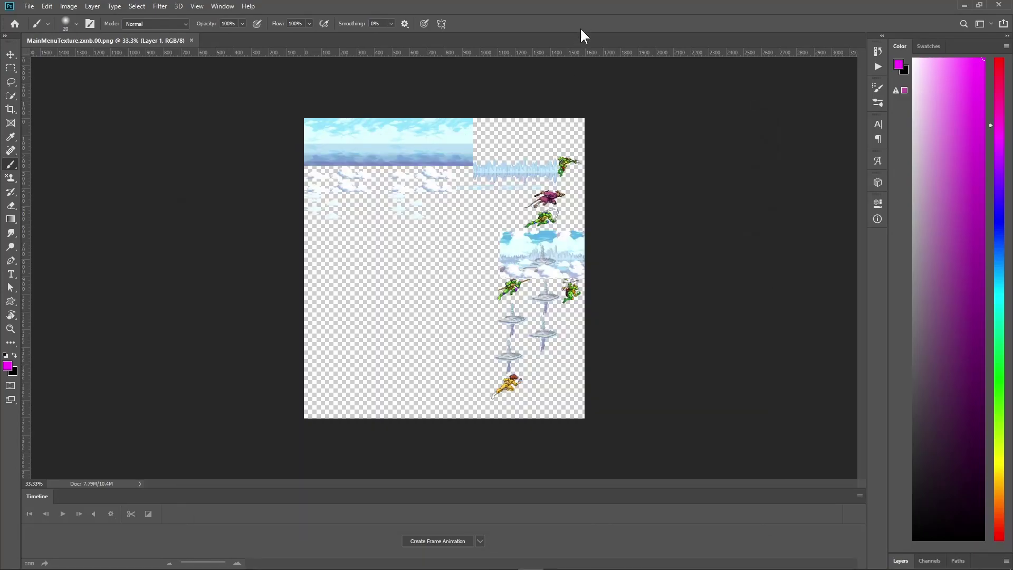
pyautogui.scroll(3, 620, 271)
pyautogui.moveTo(618, 249); pyautogui.dragTo(467, 374)
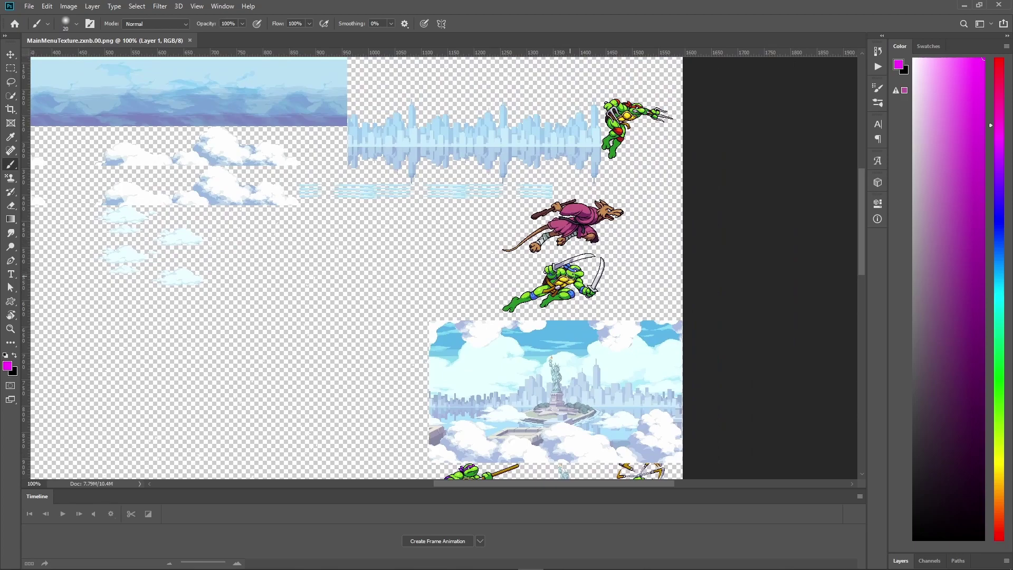
pyautogui.moveTo(575, 273); pyautogui.dragTo(556, 275)
pyautogui.moveTo(594, 214)
pyautogui.mouseDown()
pyautogui.moveTo(582, 215)
pyautogui.moveTo(602, 215)
pyautogui.mouseUp()
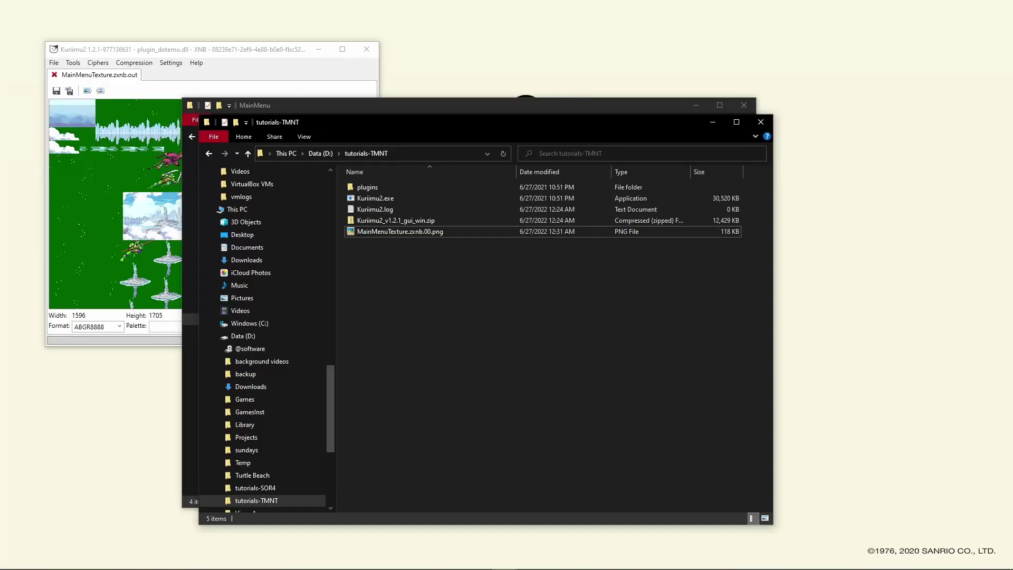
# Step: Relaunch Kuriimu2 and reload MainMenuTexture.zxnb.out from the MainMenu folder
pyautogui.click(274, 77)
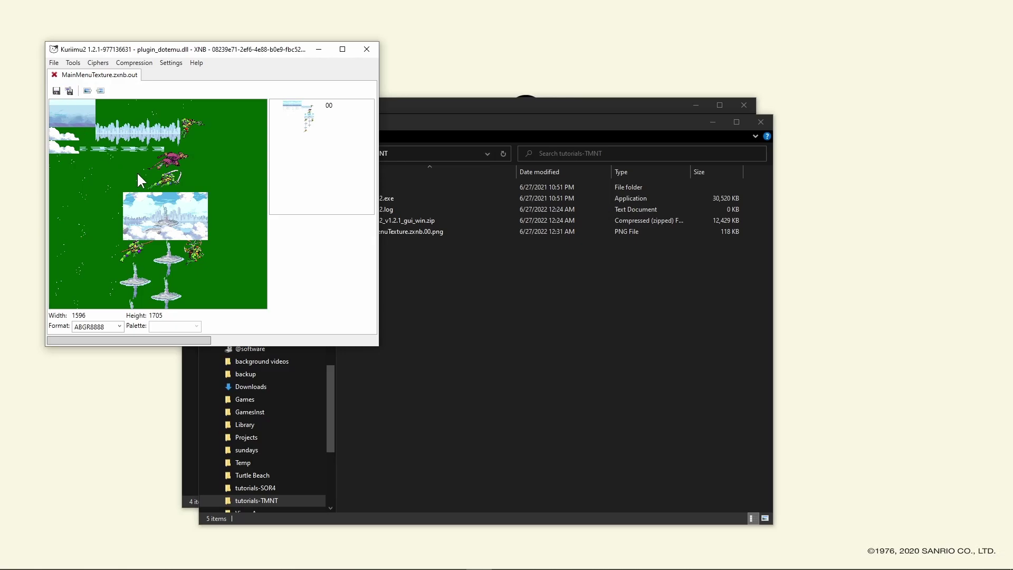
pyautogui.click(368, 48)
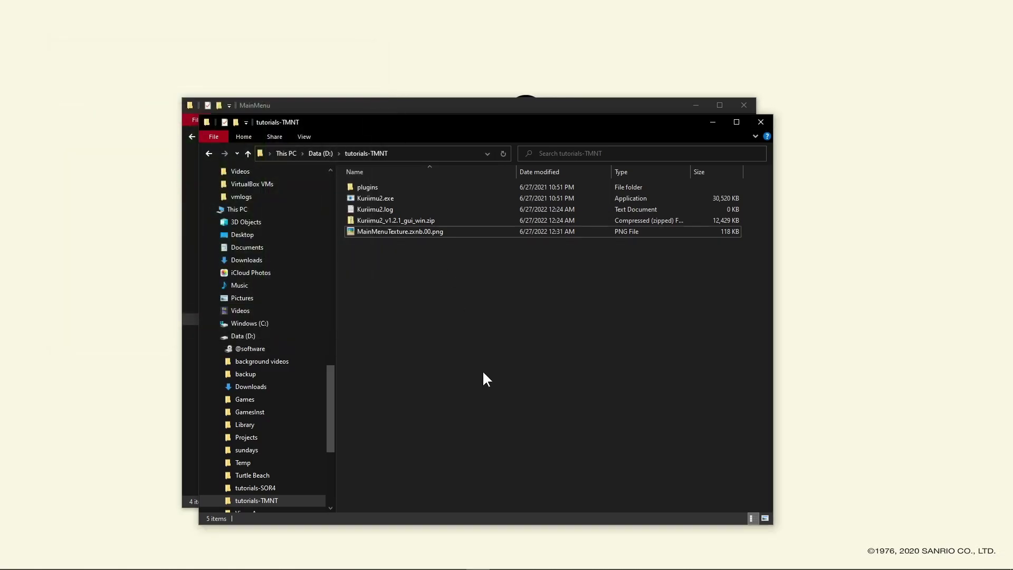
pyautogui.doubleClick(451, 199)
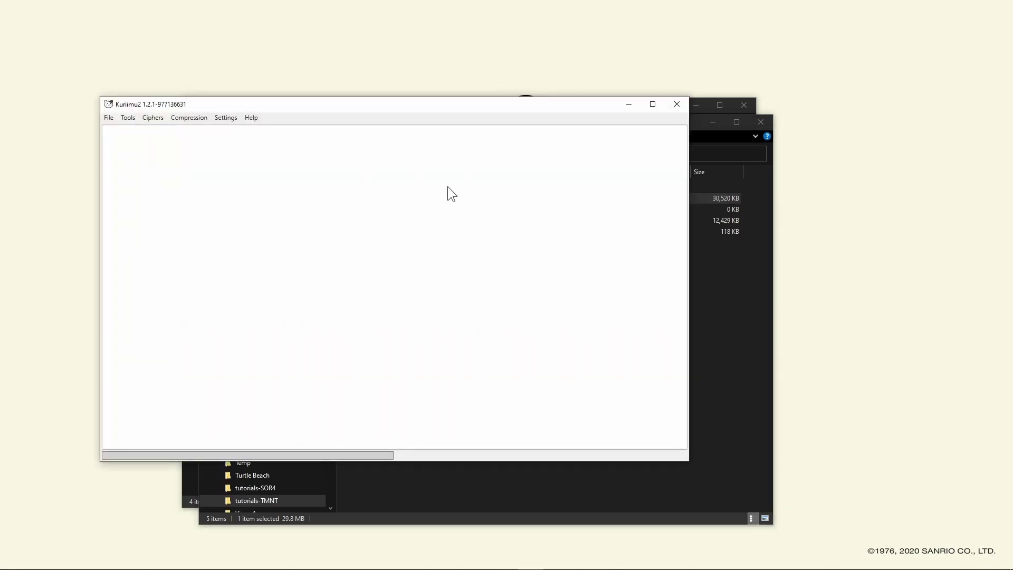
pyautogui.click(713, 316)
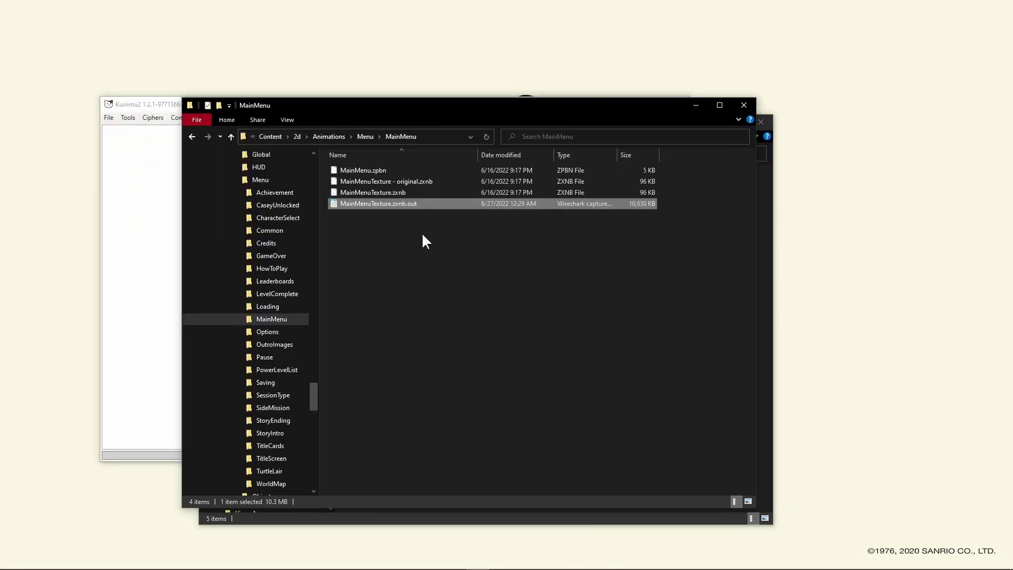
pyautogui.moveTo(379, 204); pyautogui.dragTo(160, 204)
# Step: Import the magenta-edited PNG into MainMenuTexture.zxnb.out and save the file
pyautogui.click(170, 139)
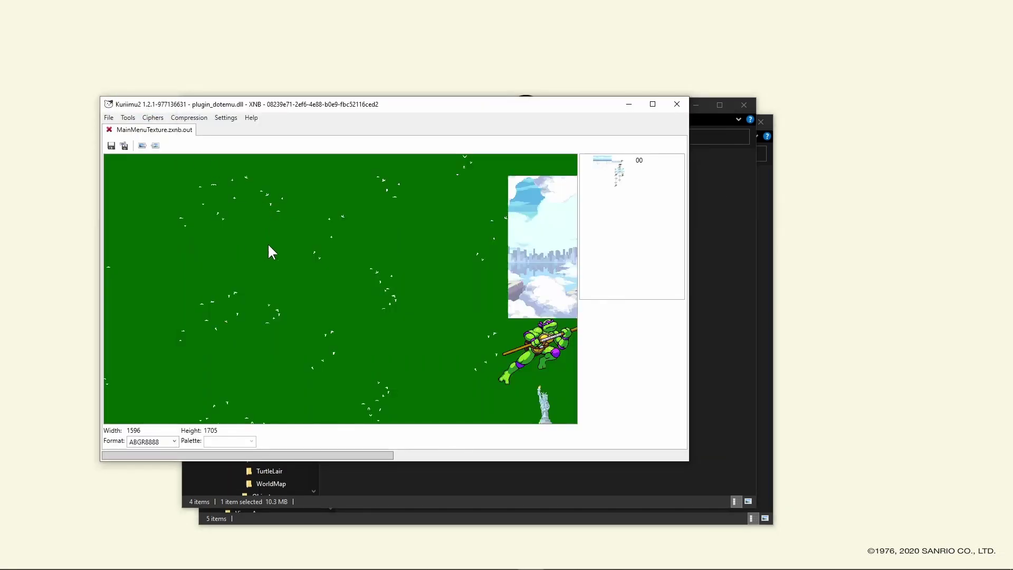
pyautogui.scroll(-2, 267, 248)
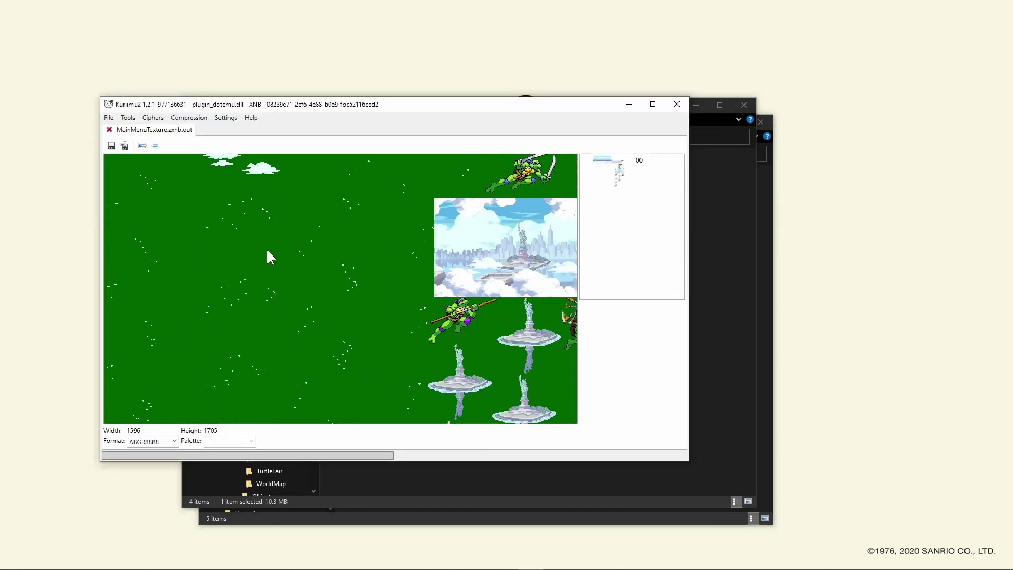
pyautogui.click(155, 148)
pyautogui.doubleClick(326, 234)
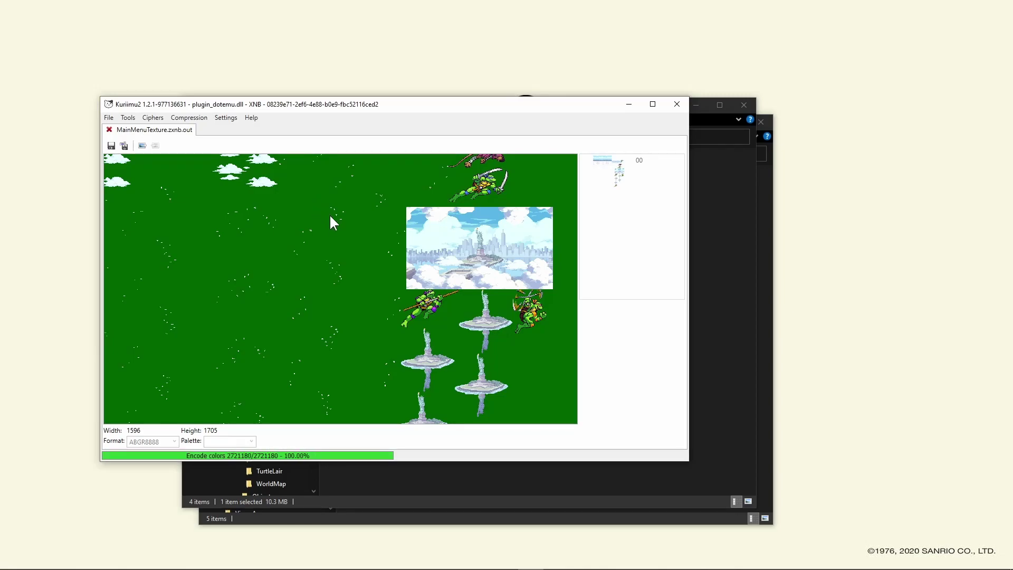
pyautogui.moveTo(483, 215); pyautogui.dragTo(393, 310)
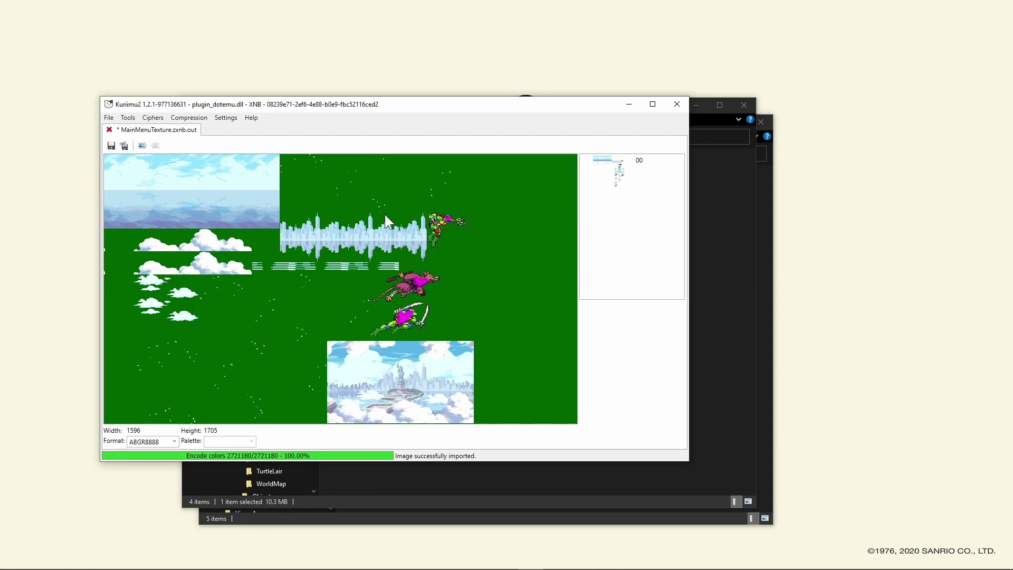
pyautogui.click(112, 146)
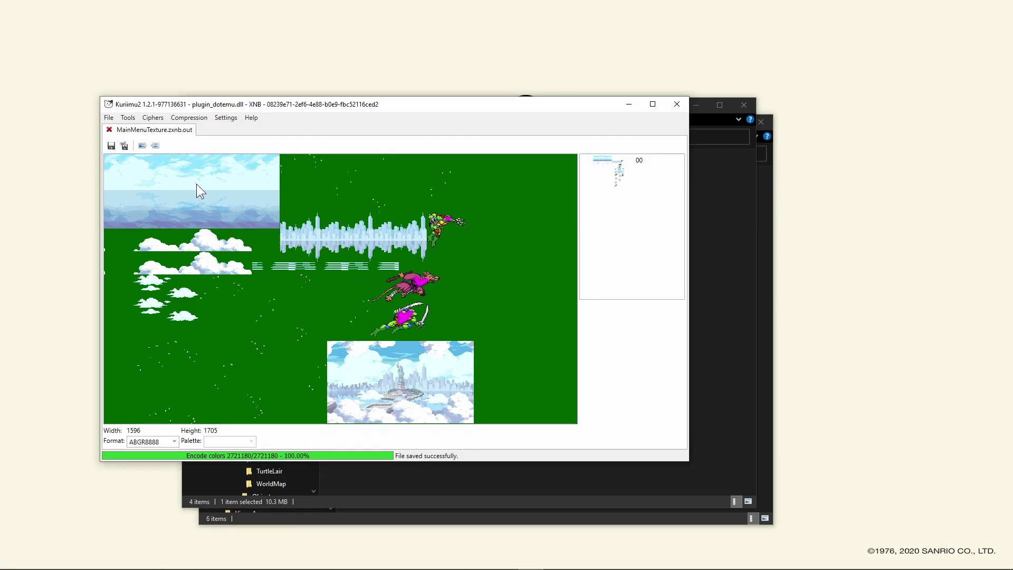
# Step: Deflate-compress MainMenuTexture.zxnb.out into MainMenuTexture.zxnb.out.out, then close the compression window
pyautogui.click(194, 119)
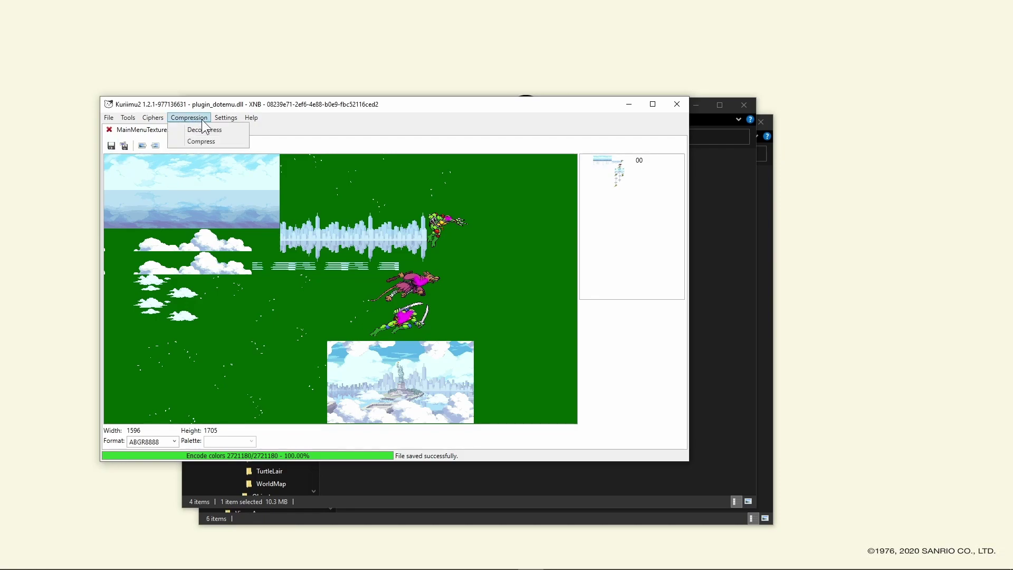
pyautogui.click(221, 140)
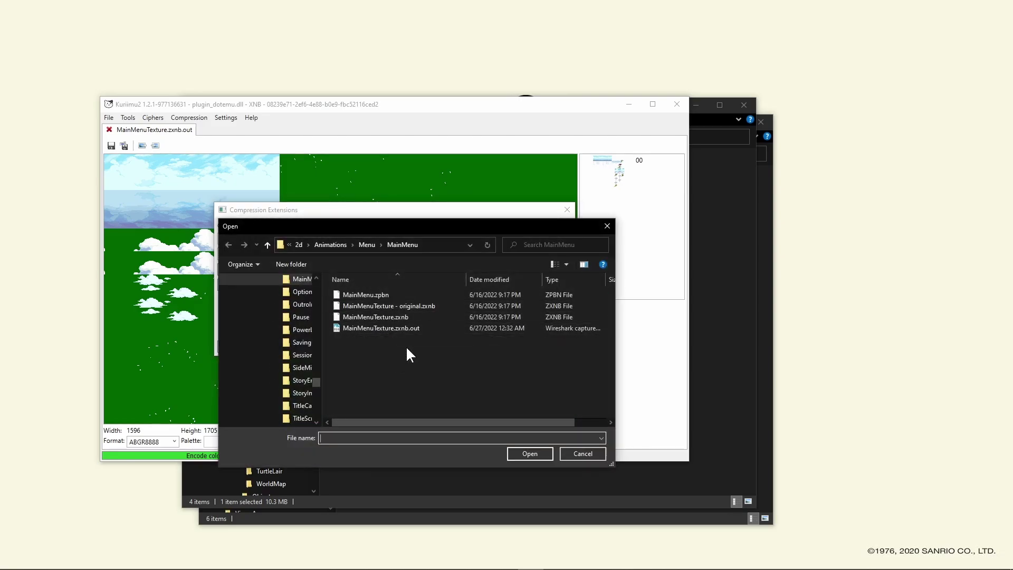
pyautogui.click(441, 328)
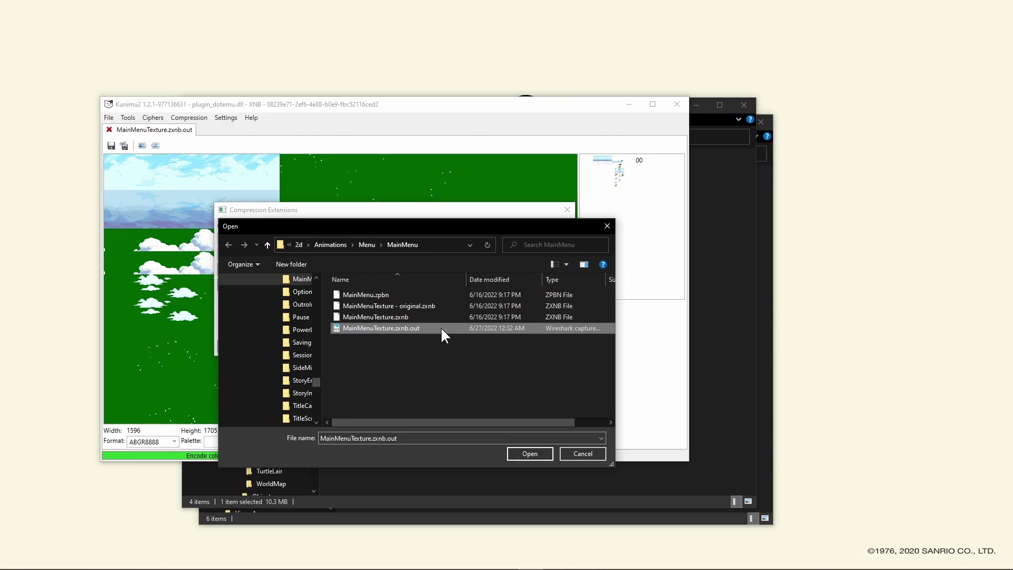
pyautogui.click(528, 454)
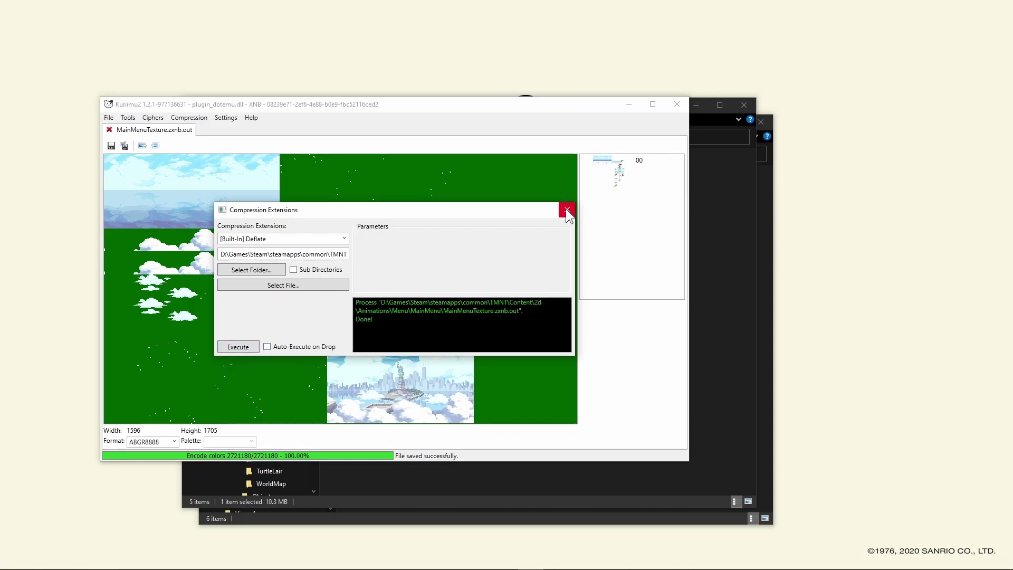
pyautogui.click(567, 209)
# Step: Close Kuriimu2 and delete the original MainMenuTexture.zxnb
pyautogui.click(677, 106)
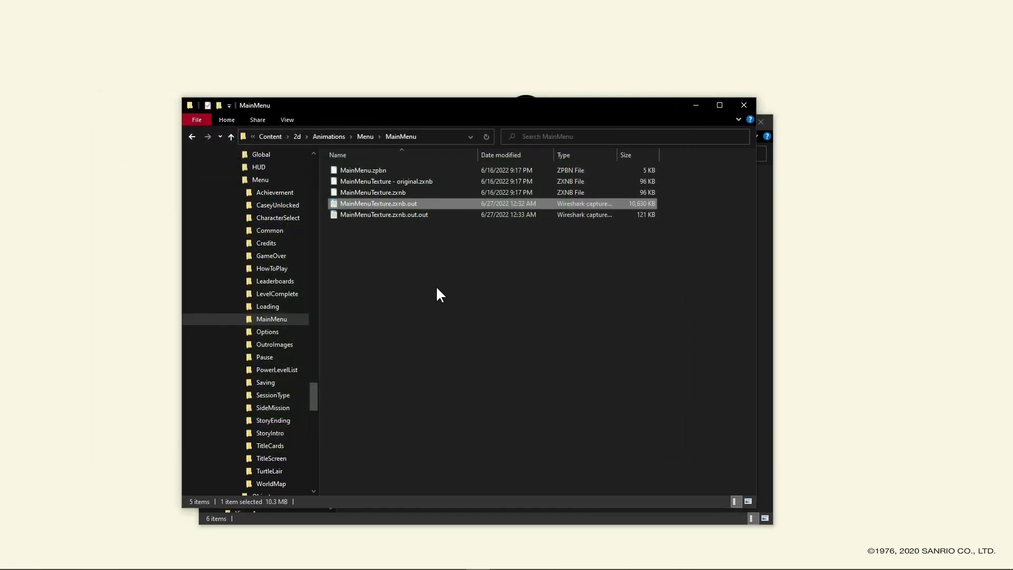
pyautogui.click(420, 214)
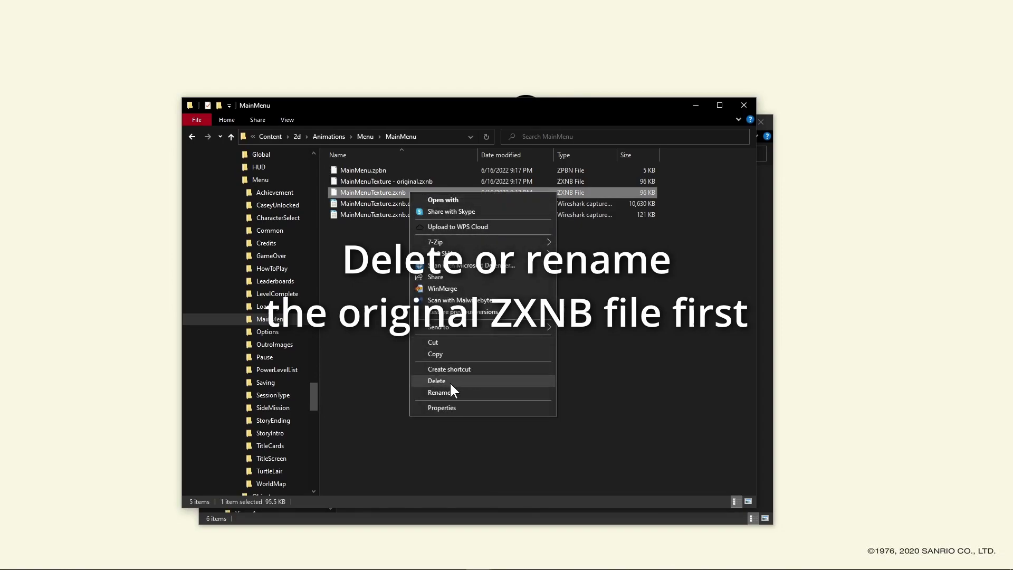
pyautogui.click(450, 382)
# Step: Rename MainMenuTexture.zxnb.out.out to MainMenuTexture.zxnb, accepting the extension change
pyautogui.rightClick(412, 204)
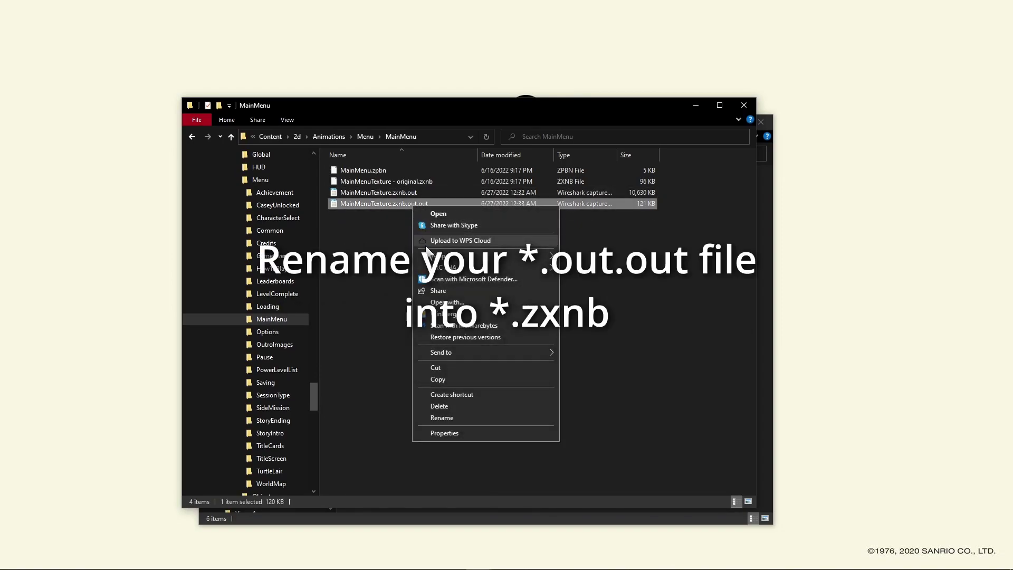
pyautogui.click(440, 418)
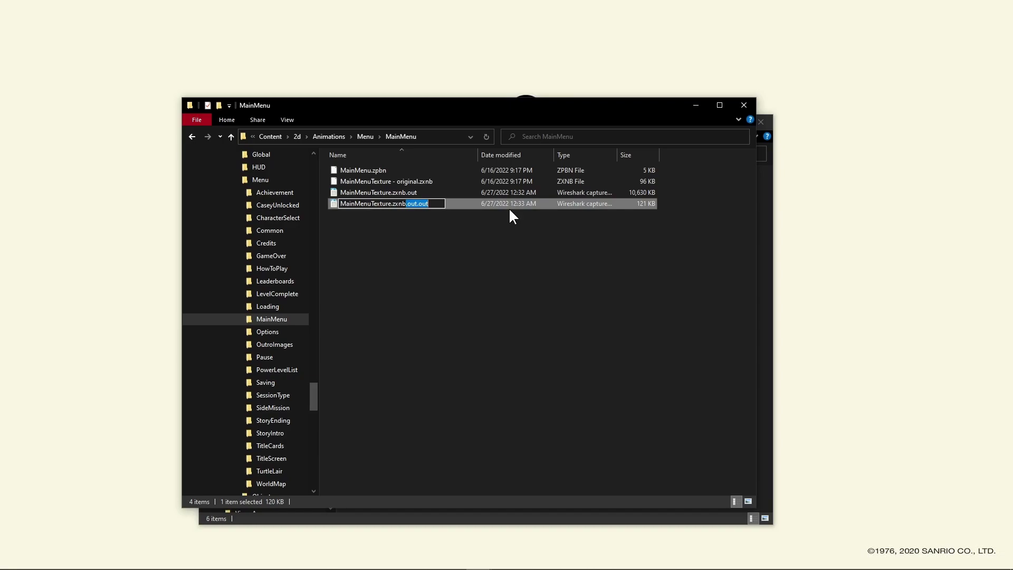
pyautogui.press('BackSpace')
pyautogui.press('Return')
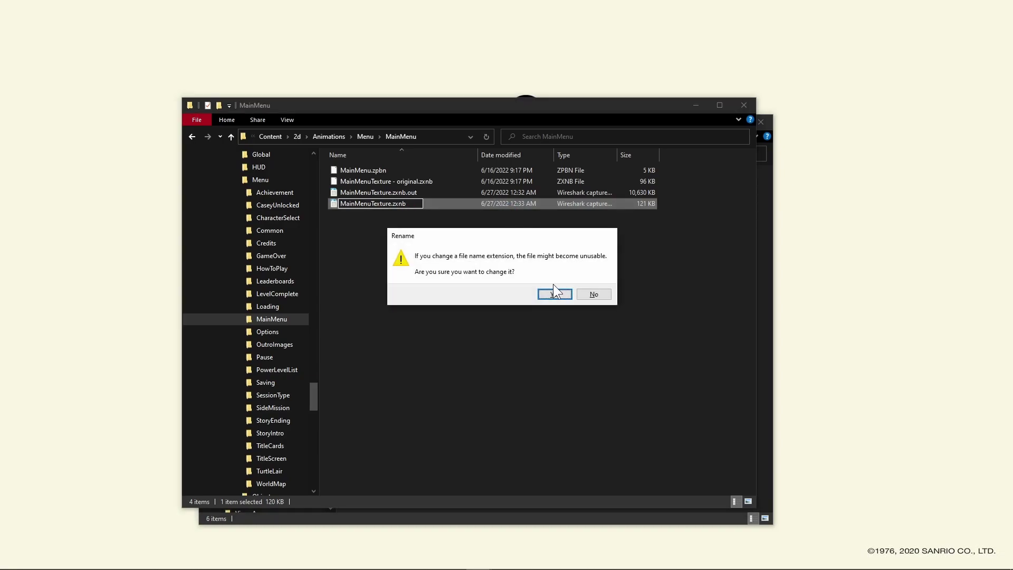
pyautogui.click(553, 294)
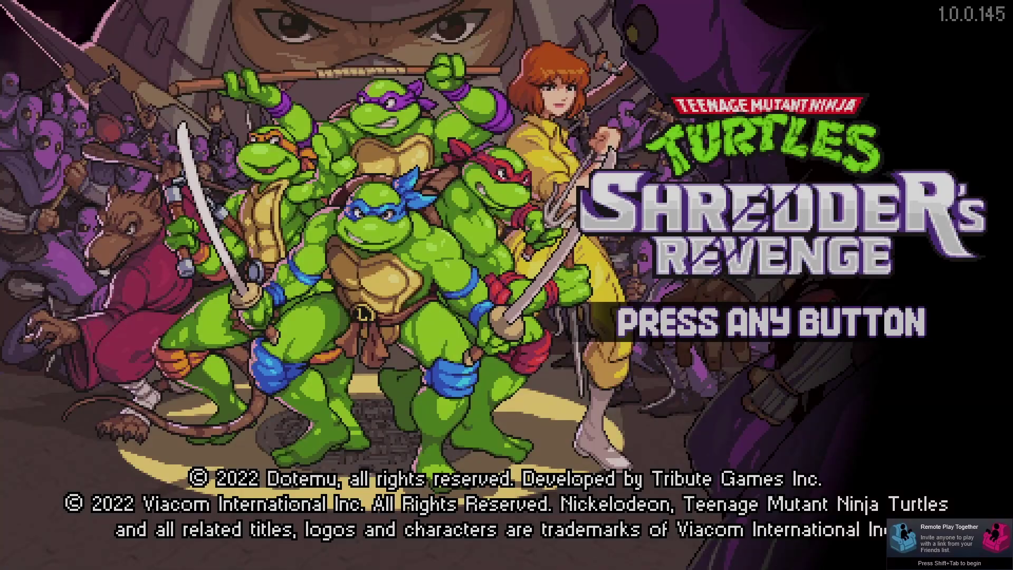
# Step: Press Enter on the Shredder's Revenge title screen to reach the main menu
pyautogui.press('Return')
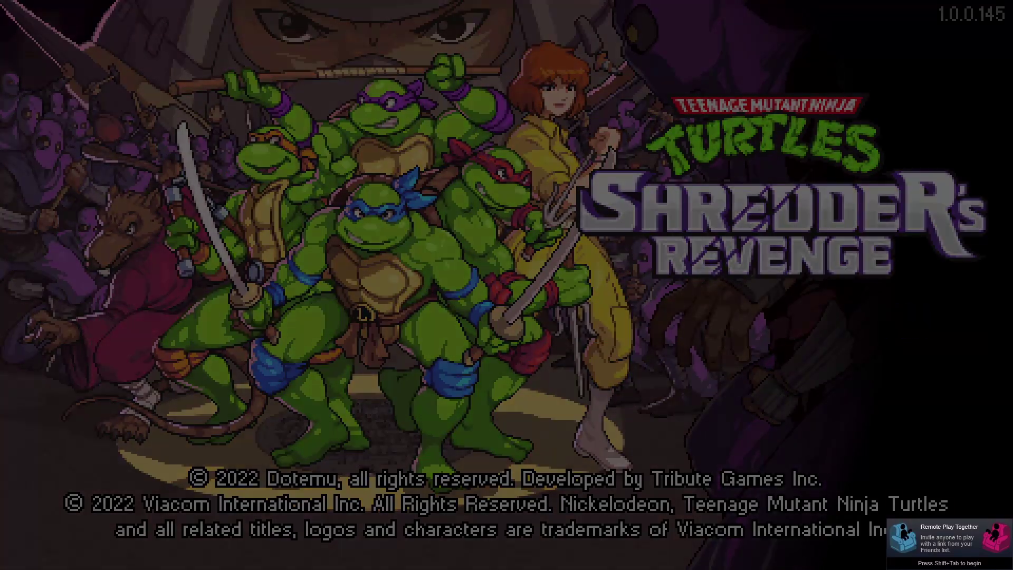